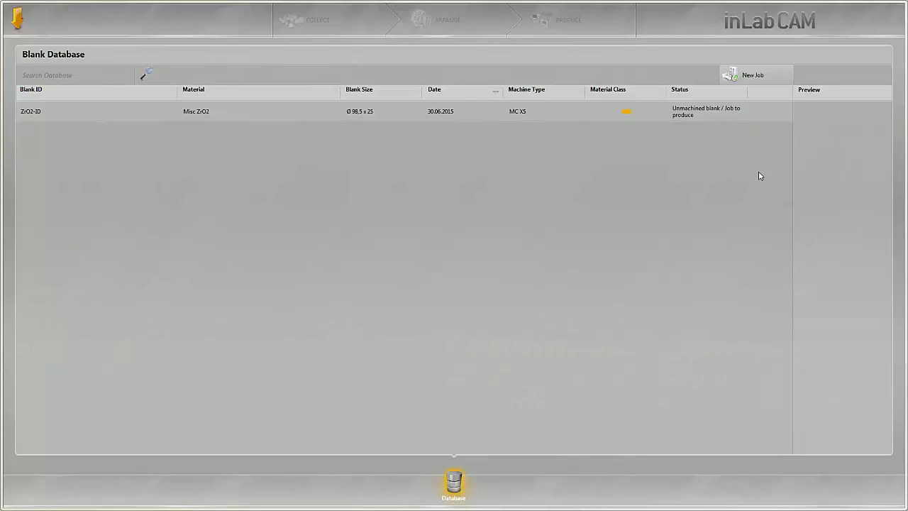
# Create a new MC X5 job with both tooth 26 crowns and proceed to blank selection
pyautogui.click(759, 77)
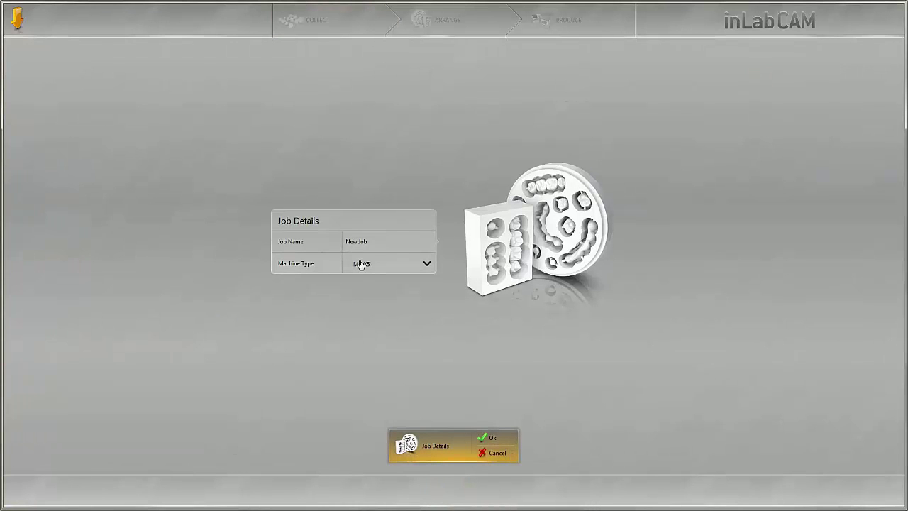
pyautogui.click(495, 440)
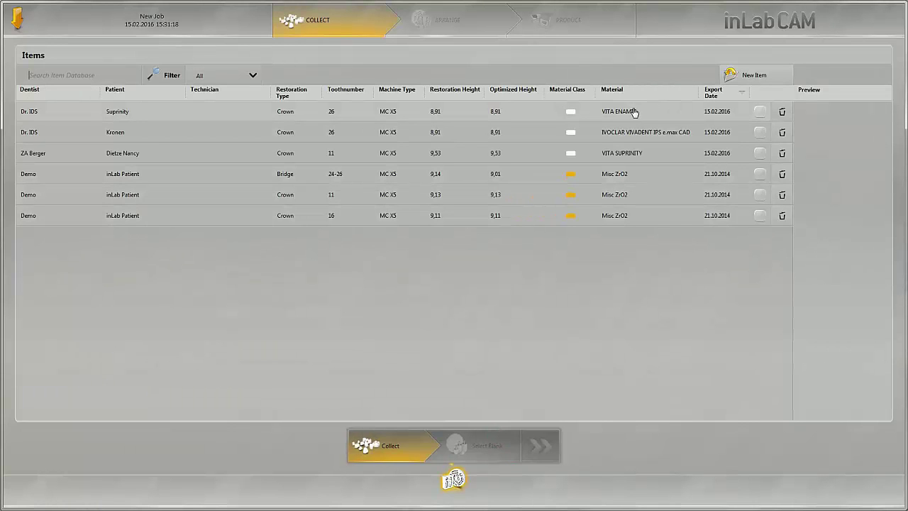
pyautogui.click(760, 112)
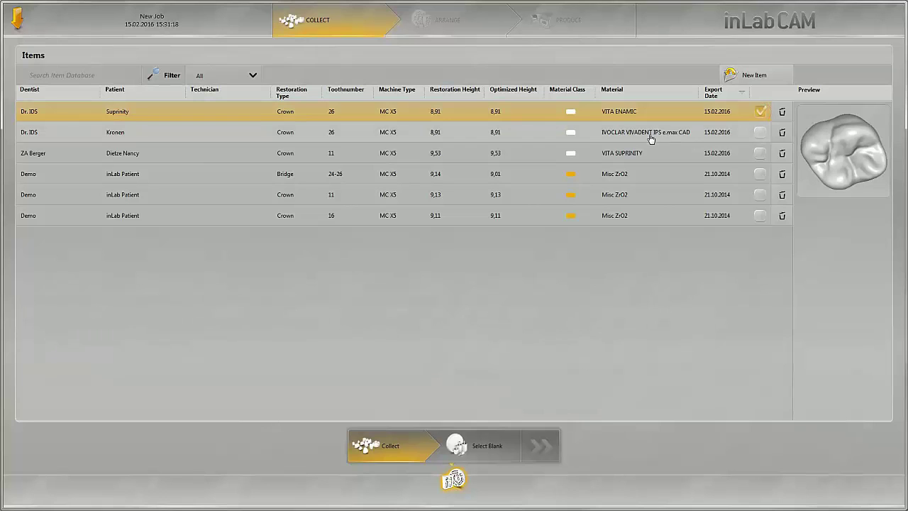
pyautogui.click(759, 133)
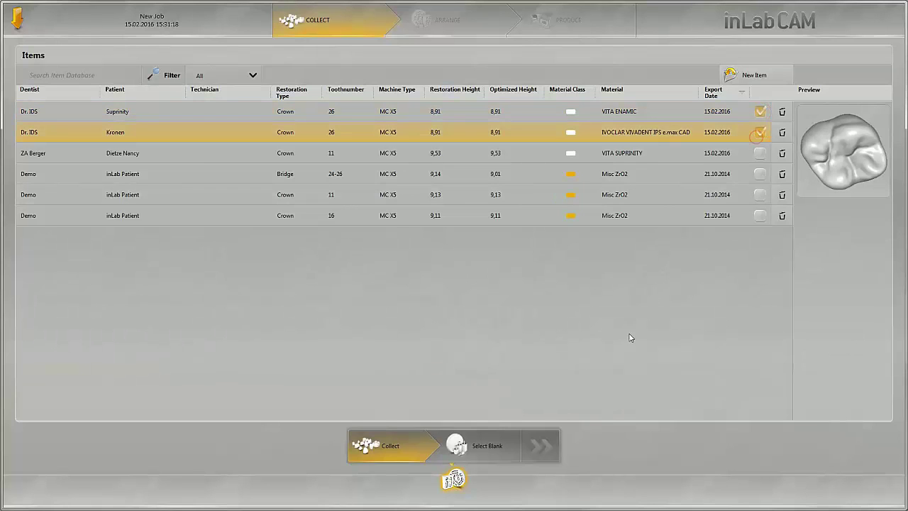
pyautogui.click(491, 447)
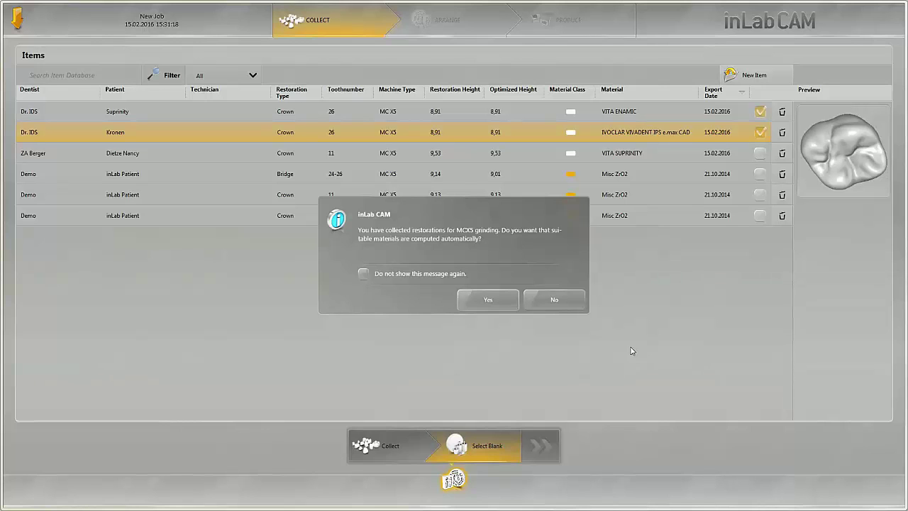
# Accept automatic material computation and advance to arranging the crown in its IPS e.max CAD C 14 blank
pyautogui.click(501, 301)
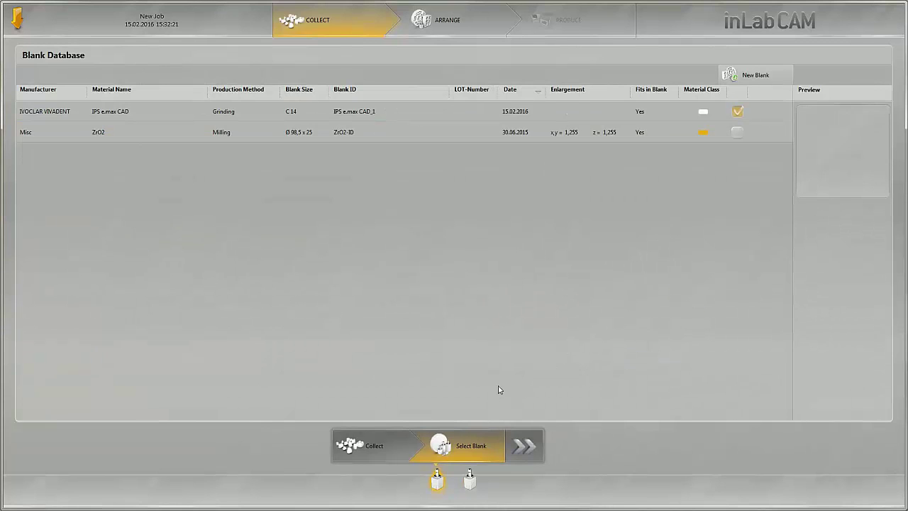
pyautogui.moveTo(476, 495)
pyautogui.click(523, 448)
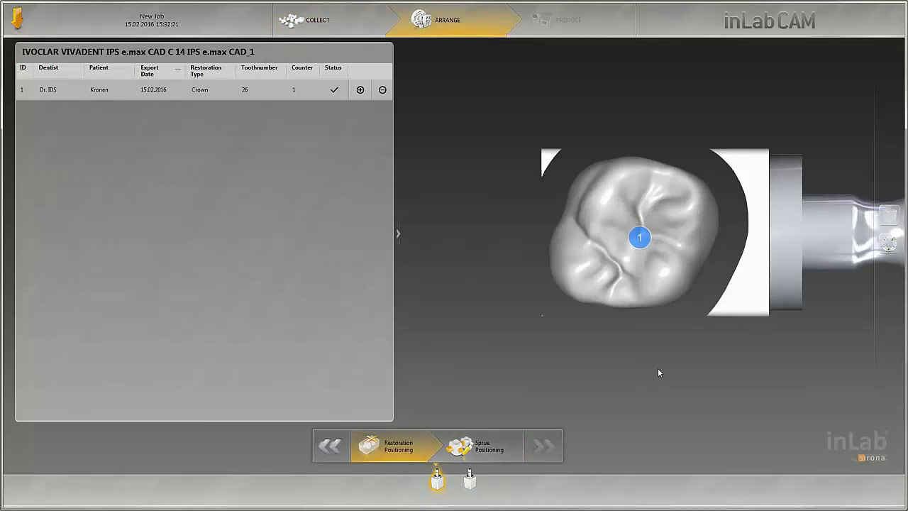
# Nudge the tooth 26 crown slightly left inside the IPS e.max CAD C 14 blank
pyautogui.click(678, 298)
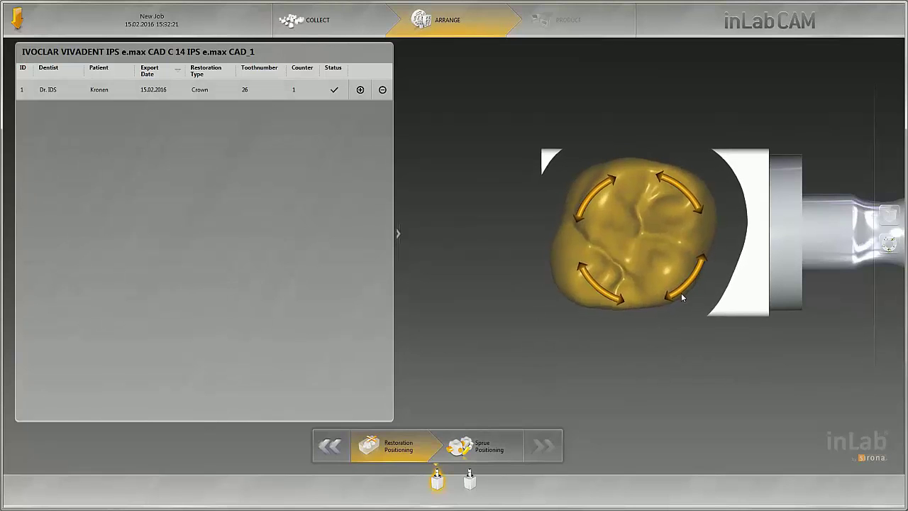
pyautogui.moveTo(638, 239); pyautogui.dragTo(635, 240)
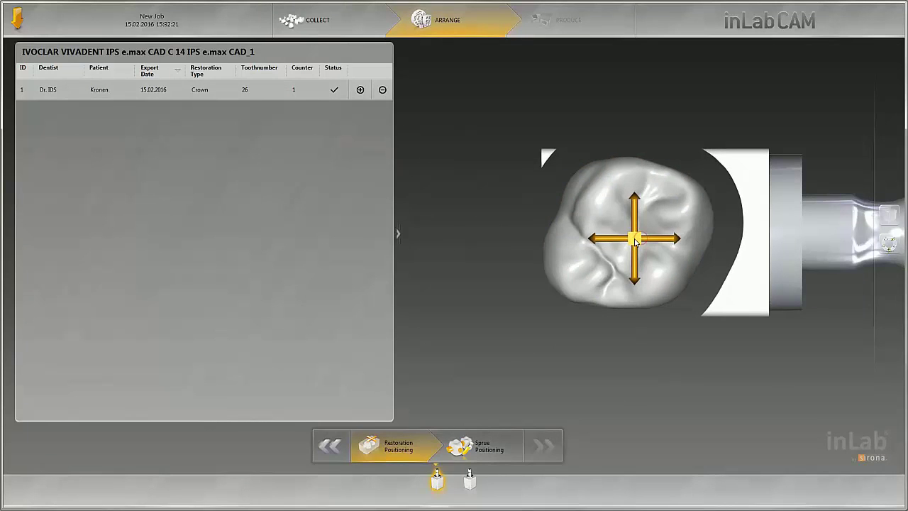
pyautogui.click(491, 449)
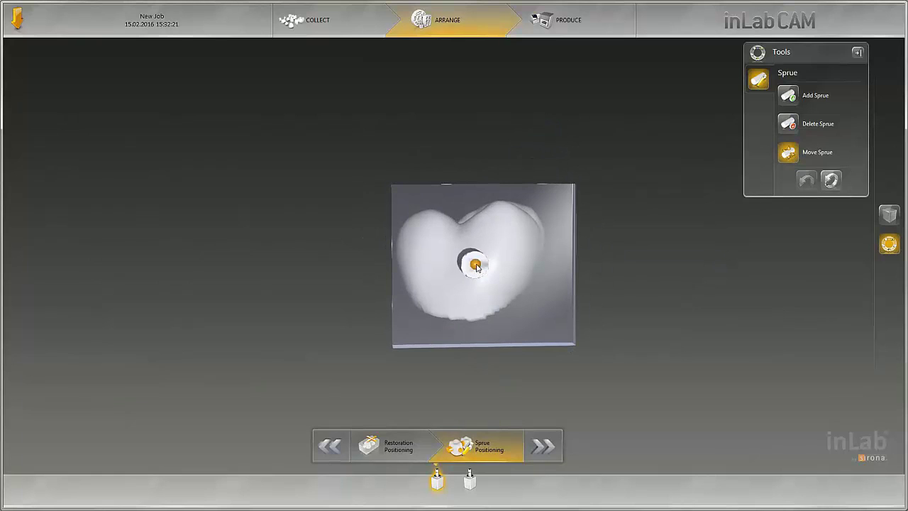
# Delete the crown's original sprue and attach a new sprue to the crown's side
pyautogui.moveTo(471, 264); pyautogui.dragTo(487, 261)
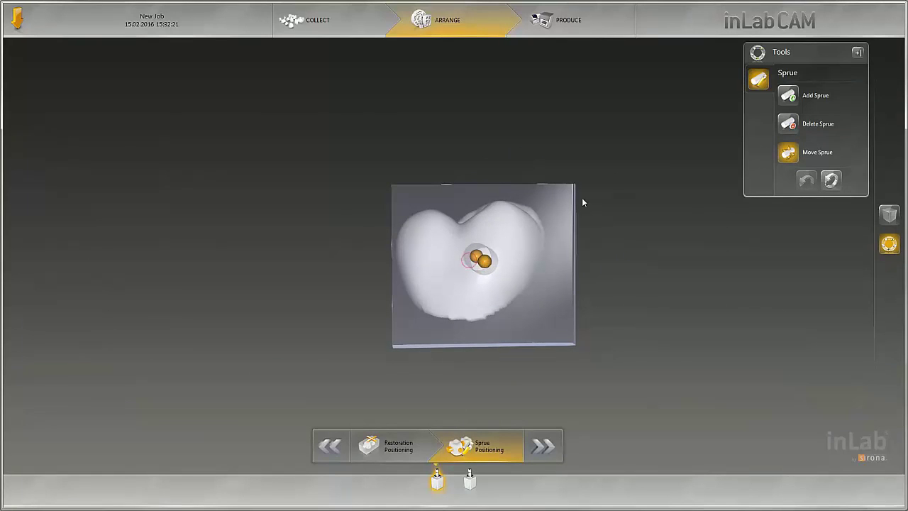
pyautogui.click(789, 125)
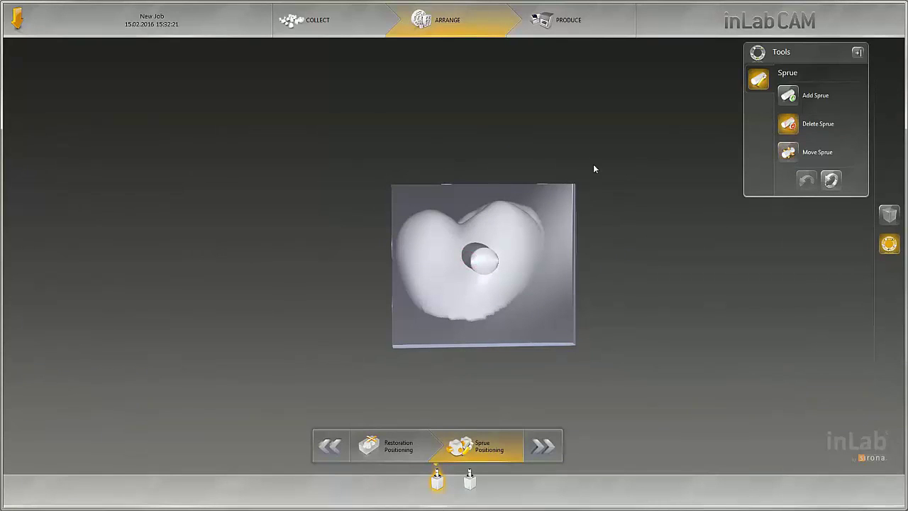
pyautogui.click(487, 263)
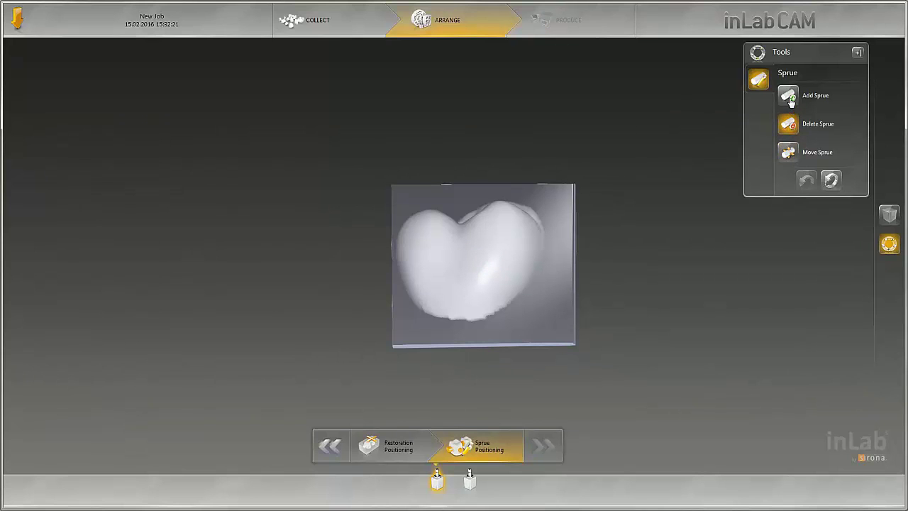
pyautogui.click(788, 96)
pyautogui.click(469, 280)
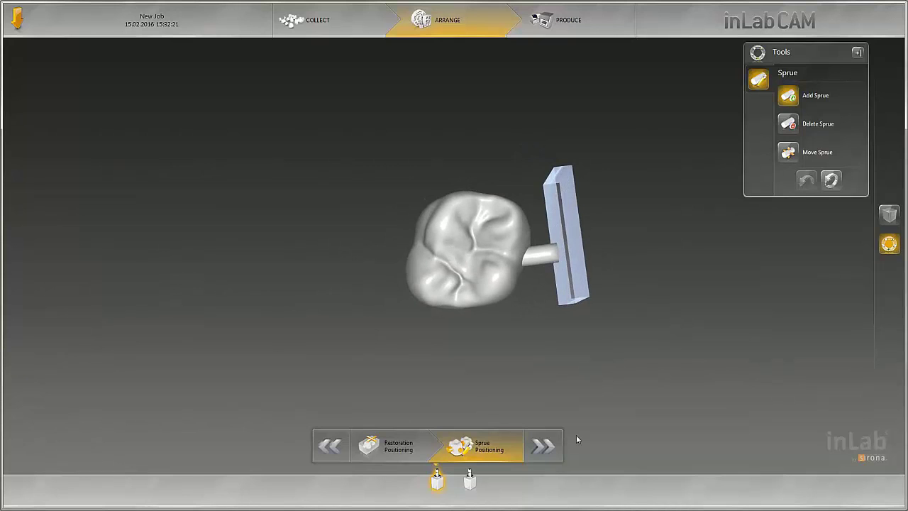
# Advance to Produce to preview the sprued crown in slot 1 of the holder
pyautogui.click(545, 455)
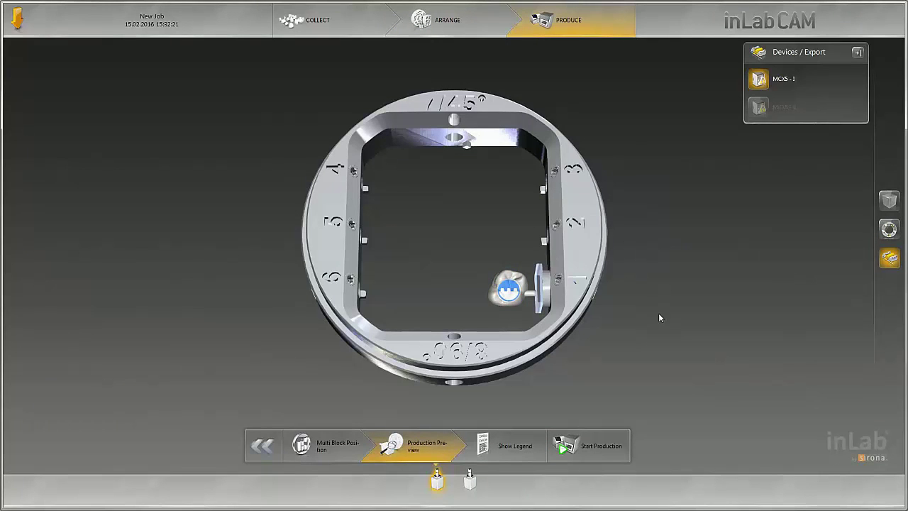
# Rotate the second crown within its VITA ENAMIC EM-14 blank
pyautogui.click(472, 472)
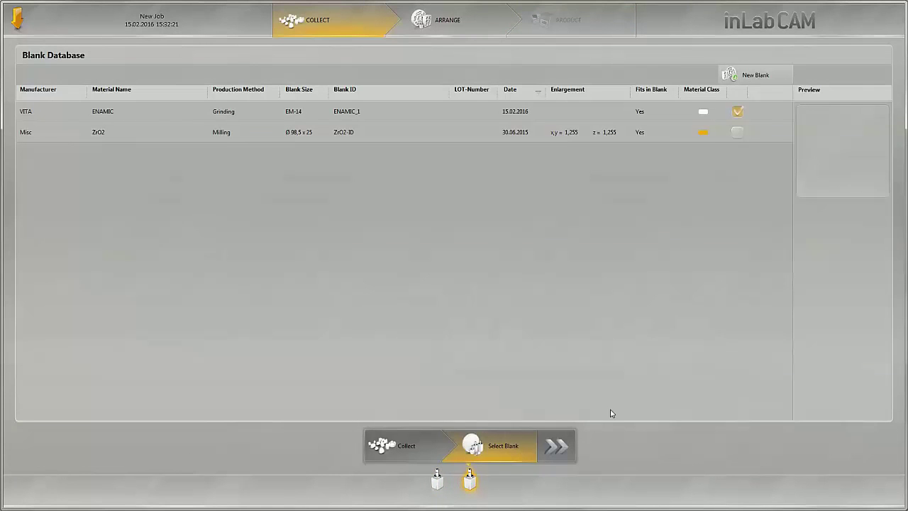
pyautogui.click(558, 446)
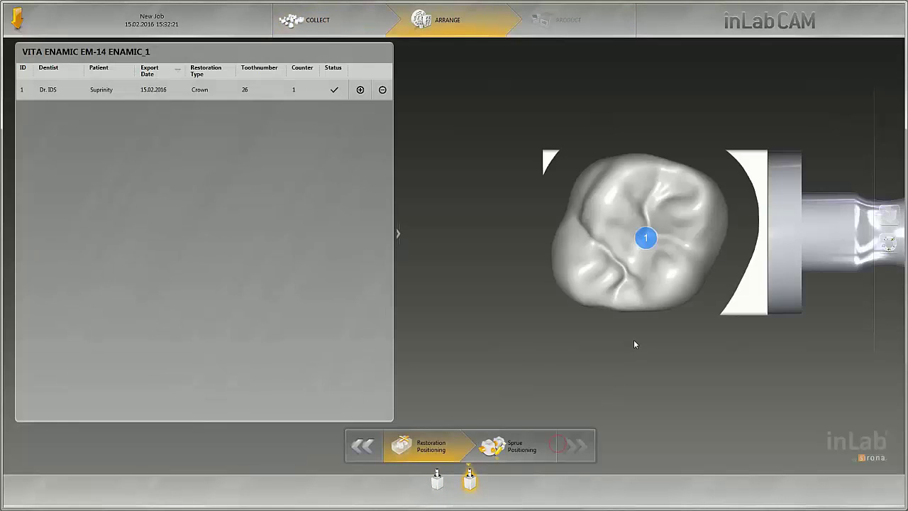
pyautogui.moveTo(647, 238)
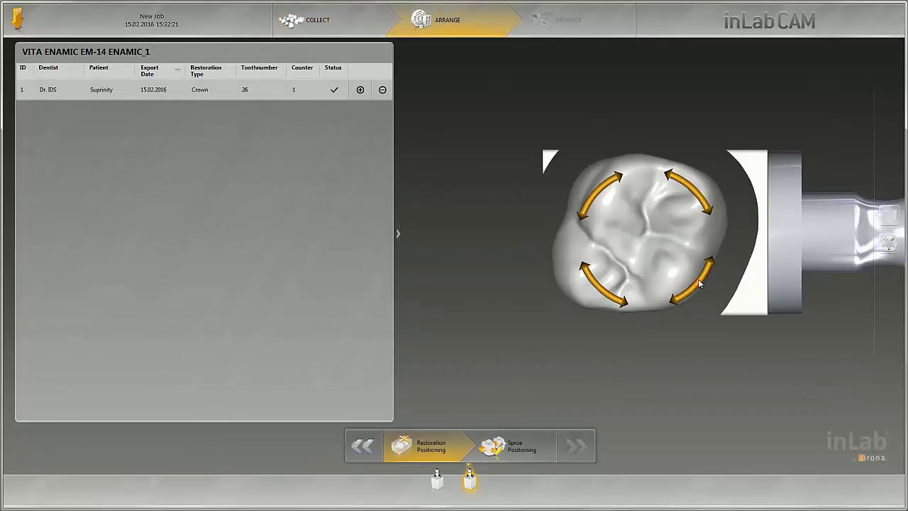
pyautogui.click(699, 279)
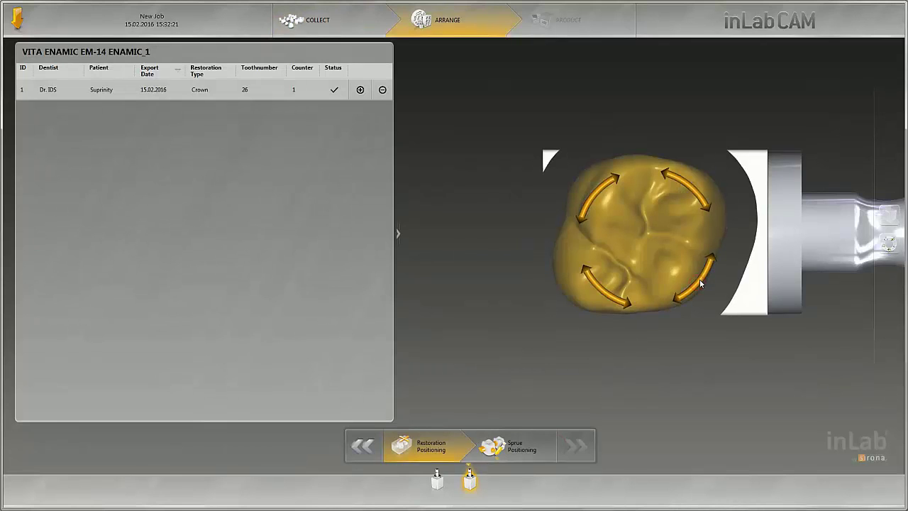
# Raise the second crown slightly with Vertical Position and inspect its sprue
pyautogui.click(889, 243)
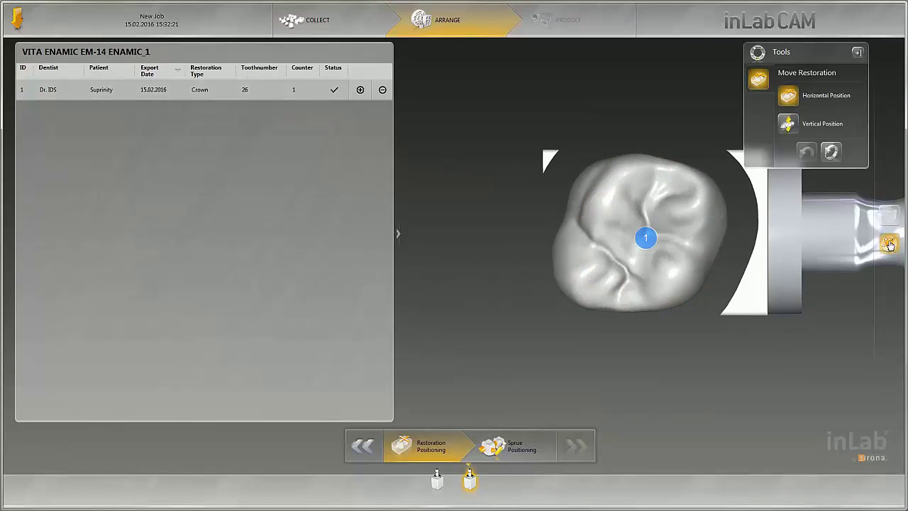
pyautogui.click(819, 128)
pyautogui.moveTo(646, 266)
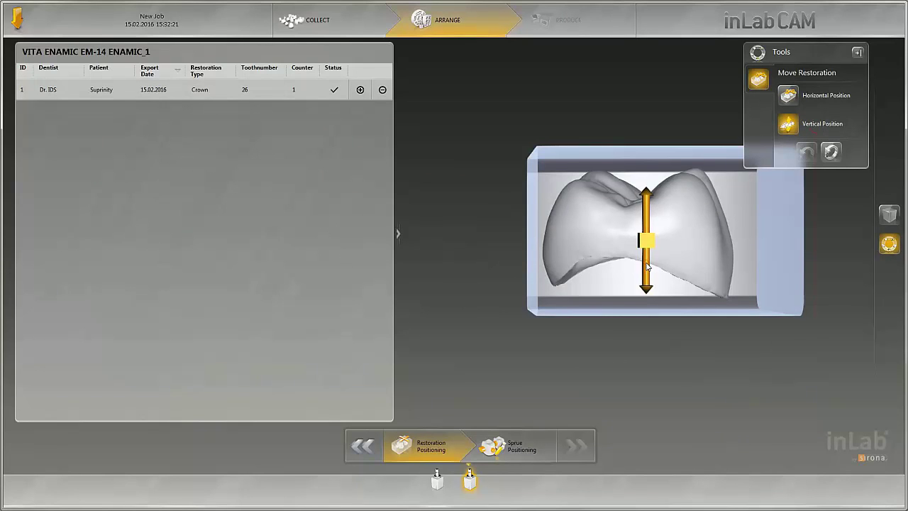
pyautogui.moveTo(647, 267); pyautogui.dragTo(647, 270)
pyautogui.click(510, 446)
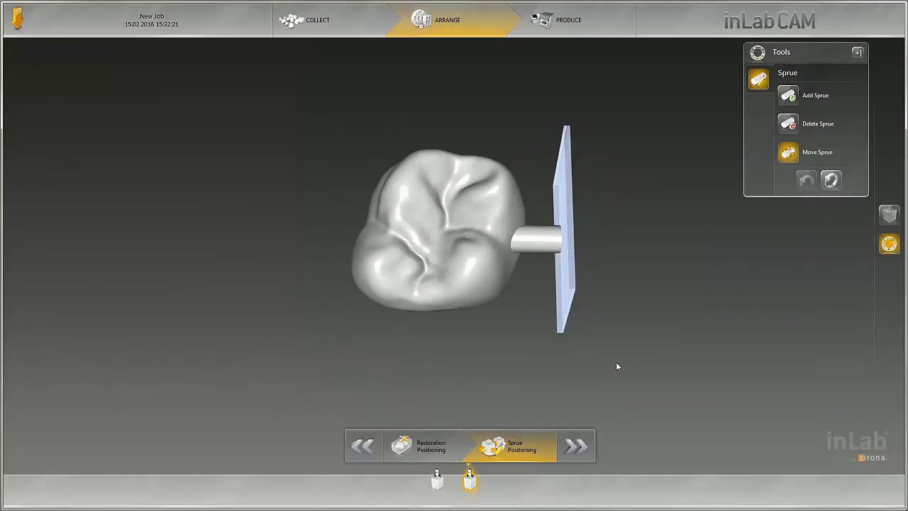
pyautogui.moveTo(650, 327); pyautogui.dragTo(538, 308)
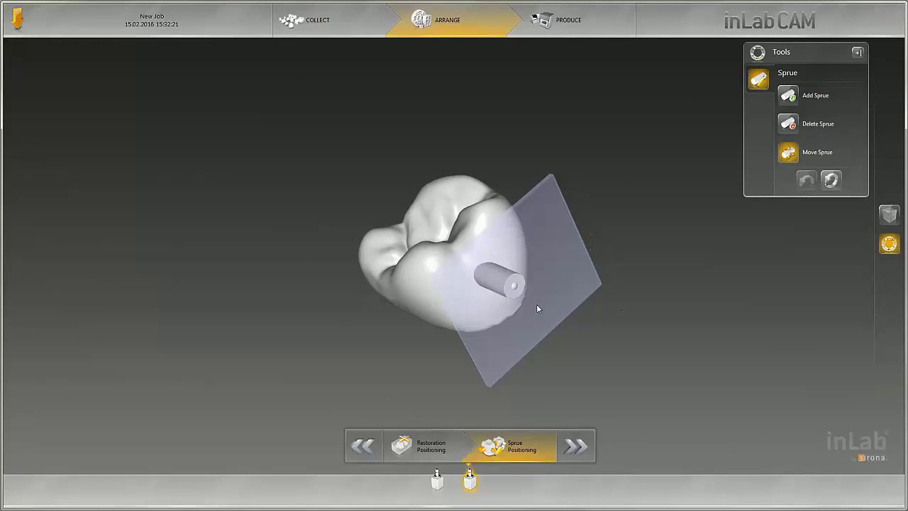
# Move the second crown's block from slot 2 to slot 4 of the multi-block holder
pyautogui.click(576, 446)
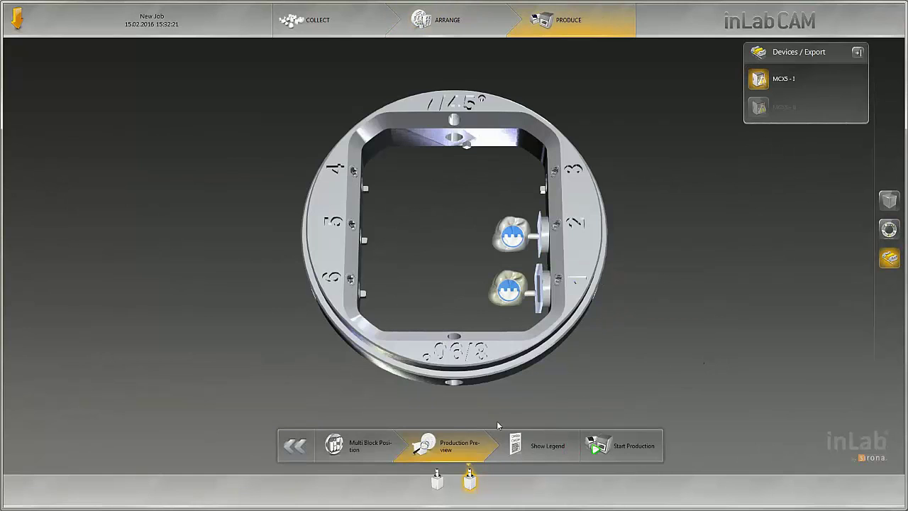
pyautogui.click(360, 453)
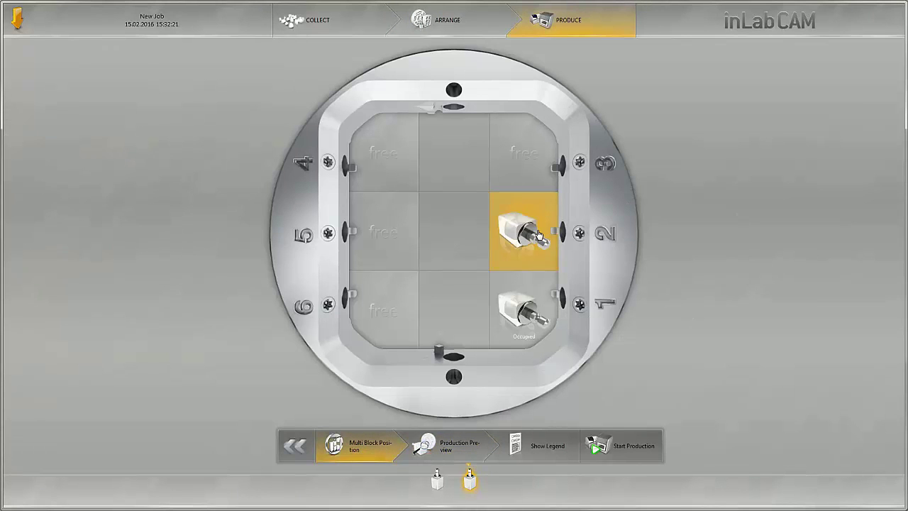
pyautogui.moveTo(537, 230); pyautogui.dragTo(385, 153)
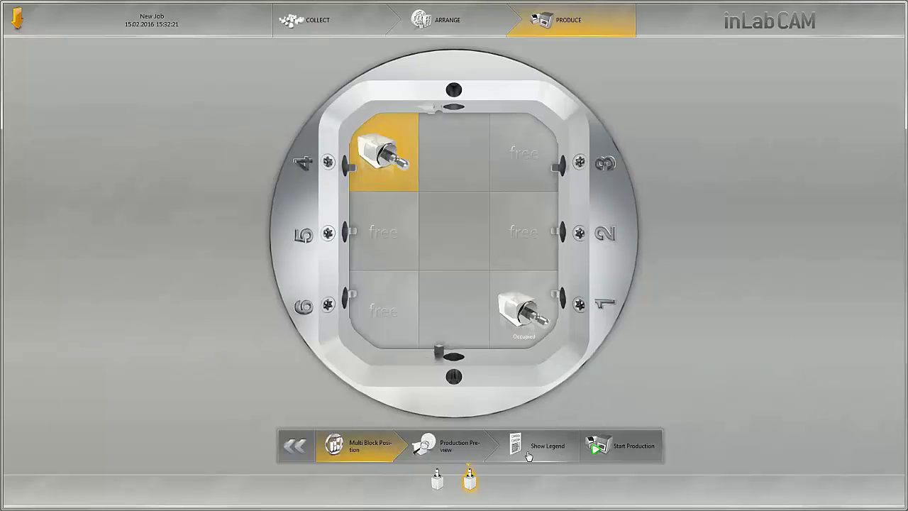
pyautogui.click(455, 454)
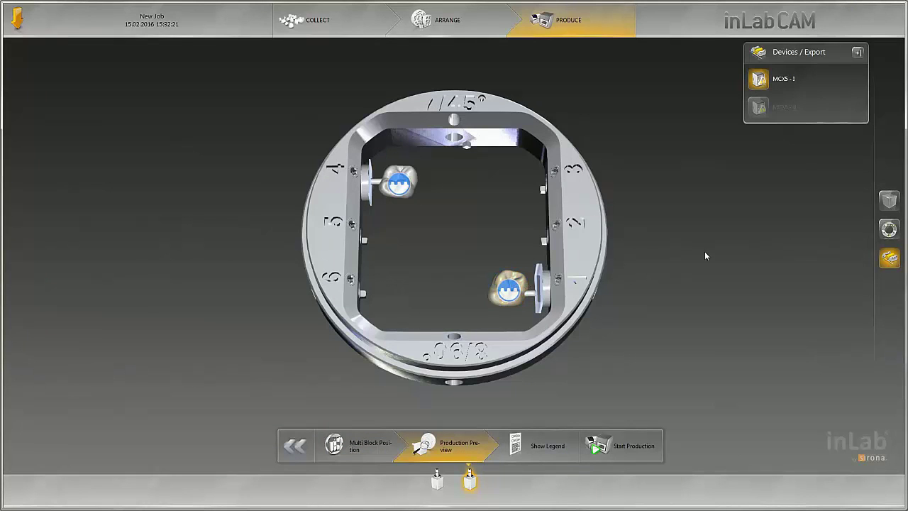
# Set Extra Fine production quality for the slot 1 crown and the slot 4 crown
pyautogui.click(888, 230)
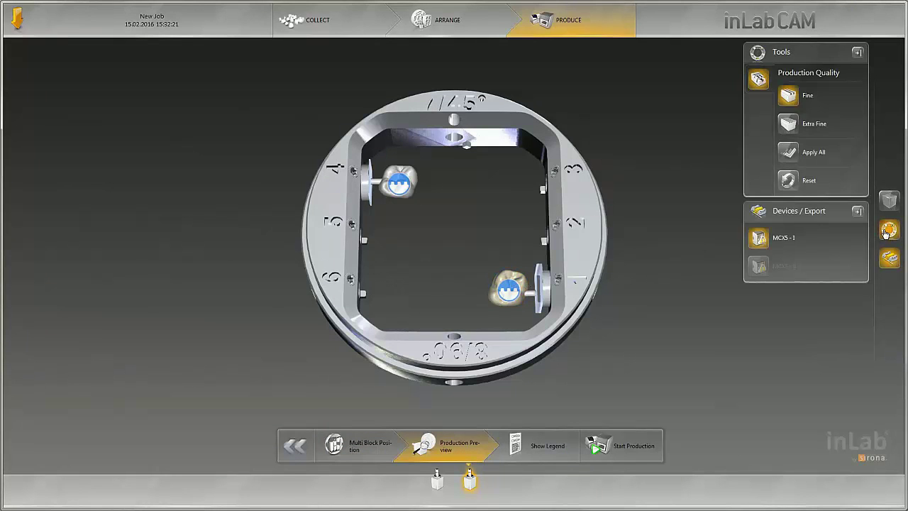
pyautogui.click(814, 127)
pyautogui.click(401, 186)
pyautogui.click(790, 124)
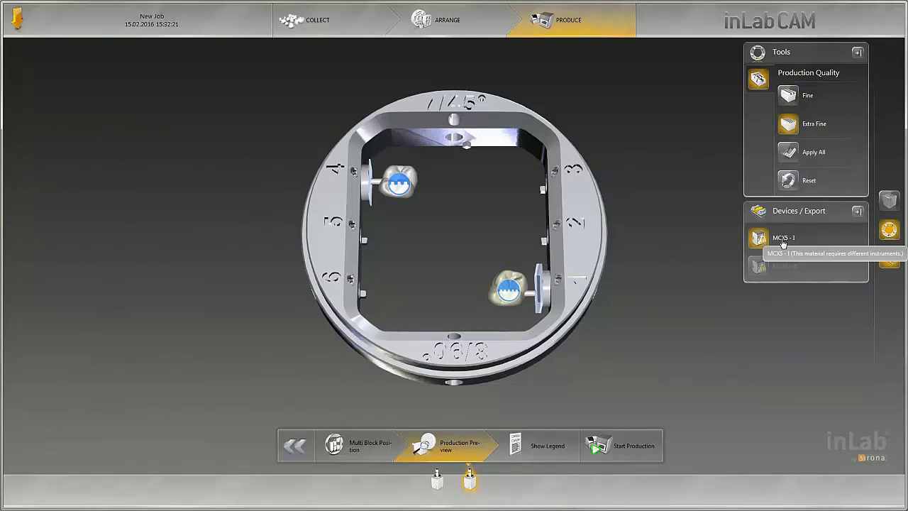
# Start MC X5 production for the two-crown job
pyautogui.click(629, 448)
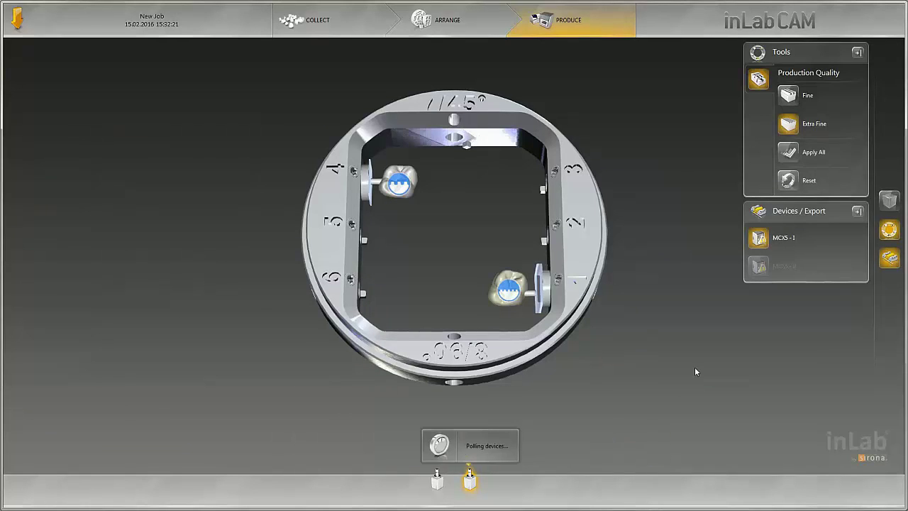